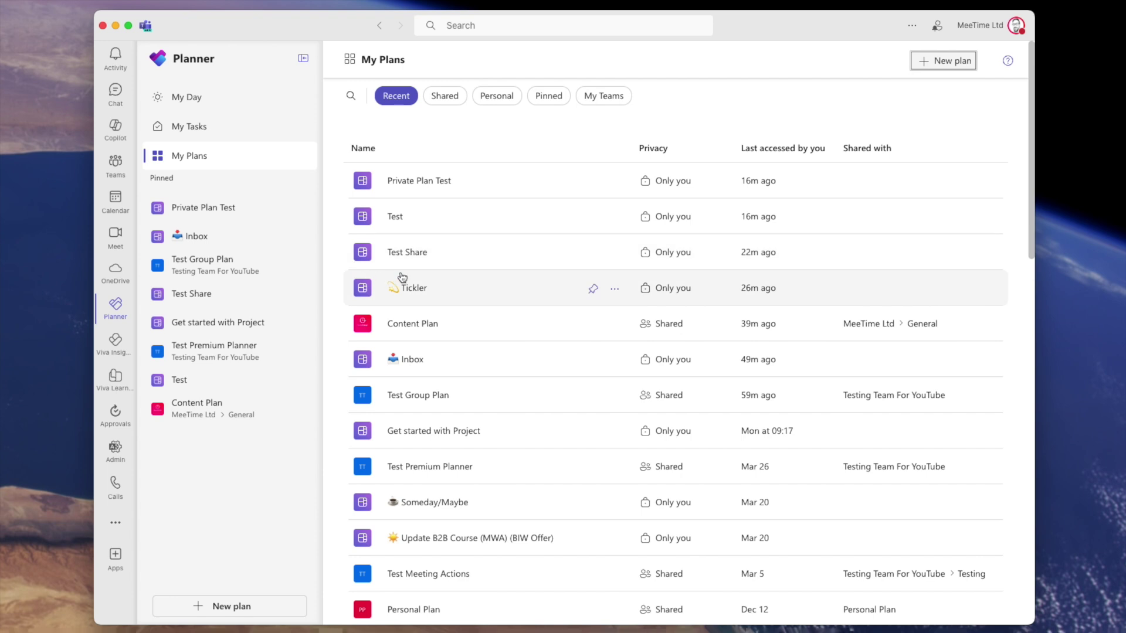
Open Private Plan Test in Grid view, then go back to My Plans via the breadcrumb
scroll(402, 278, down, 3)
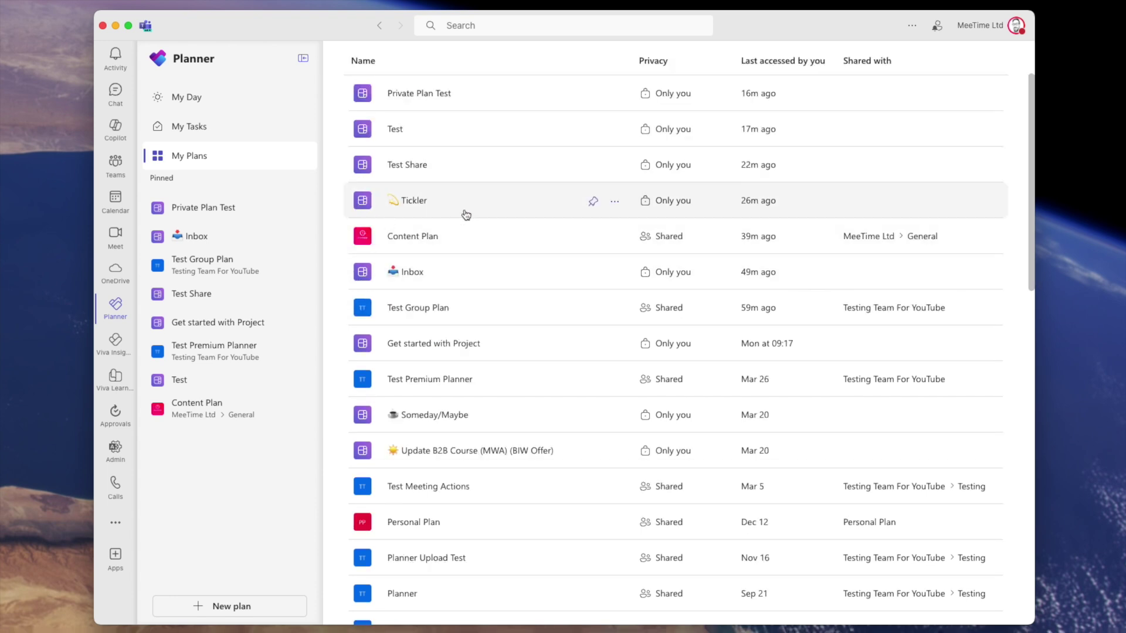
scroll(467, 214, up, 3)
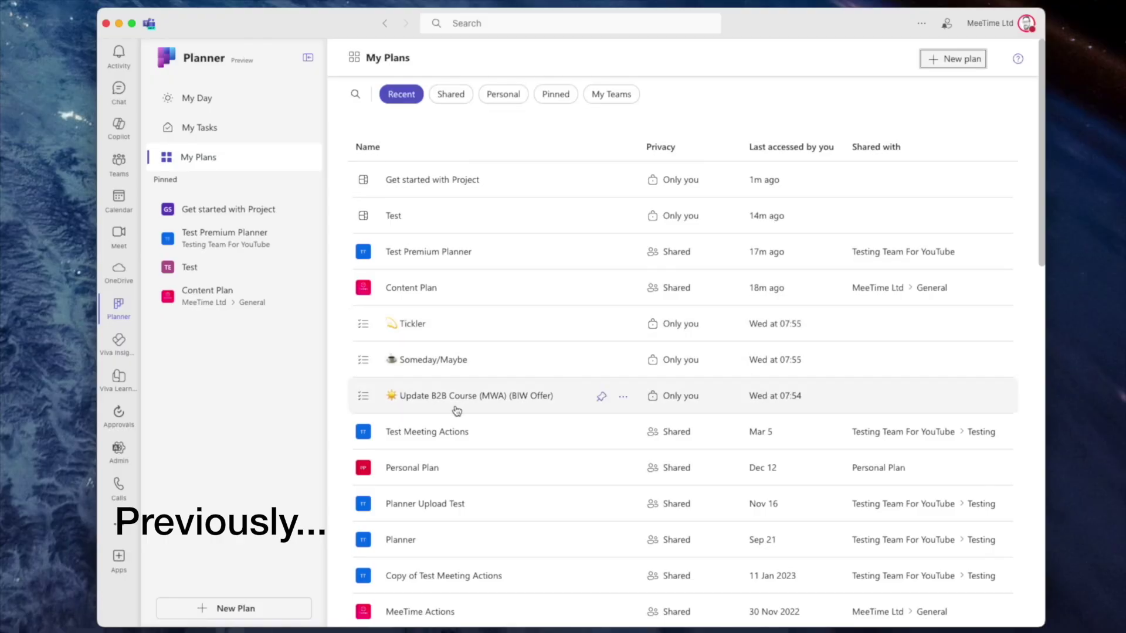
scroll(456, 280, down, 2)
scroll(457, 281, up, 2)
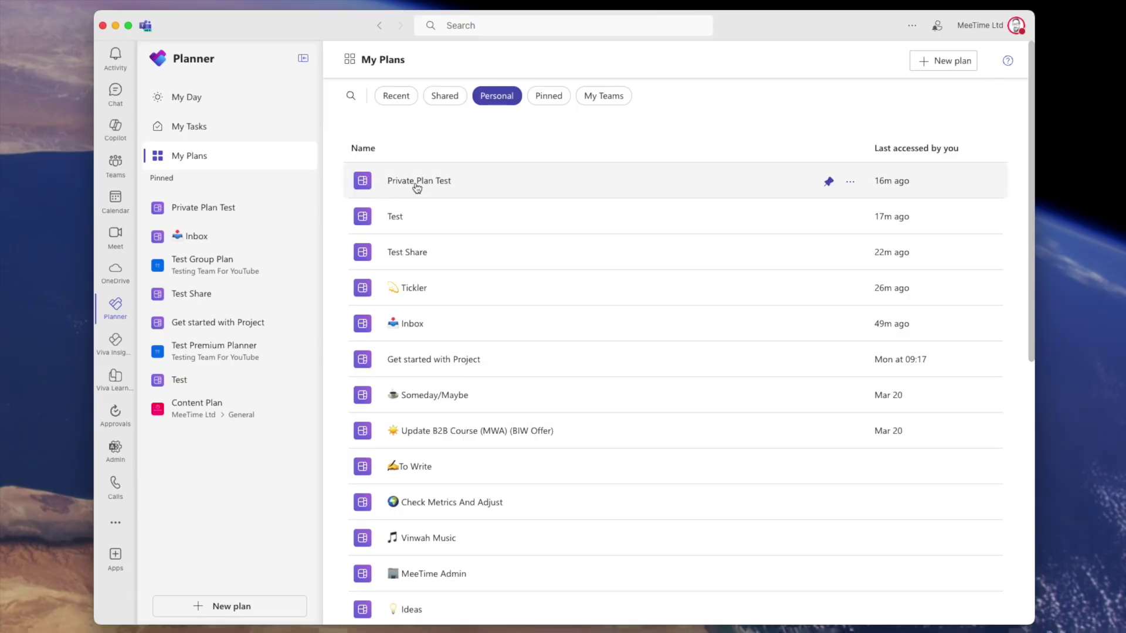
click(417, 187)
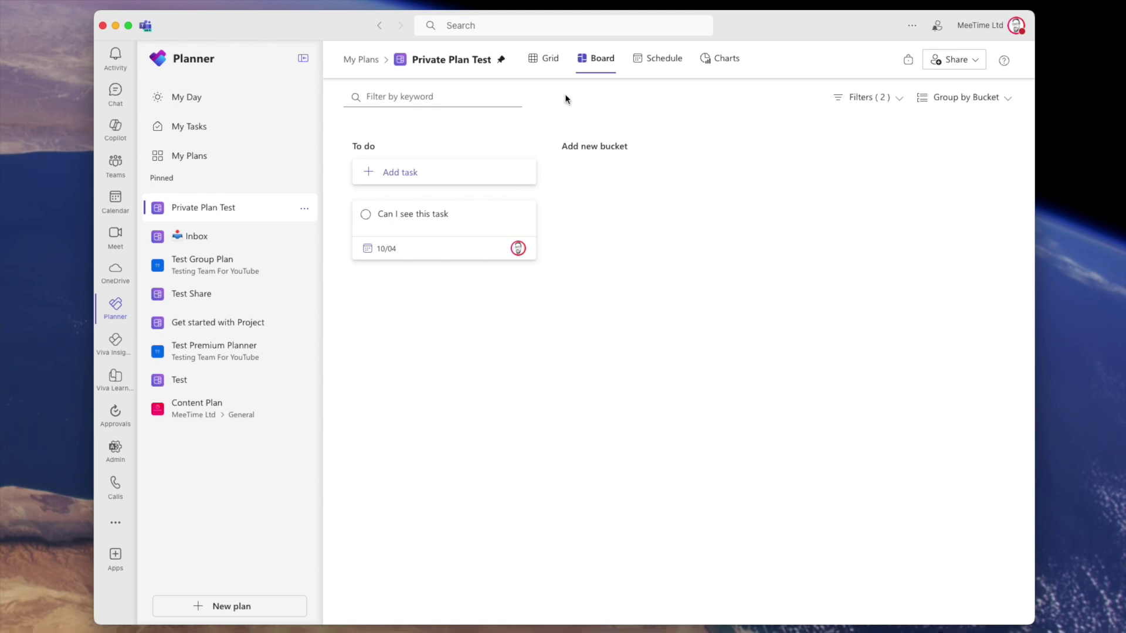
click(550, 54)
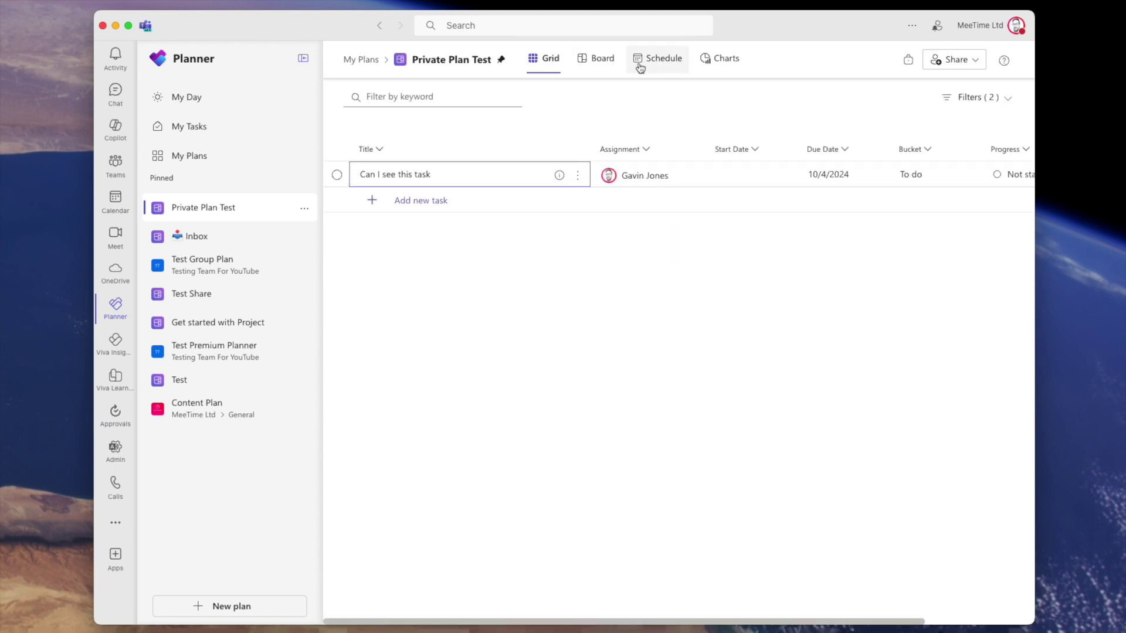
click(370, 61)
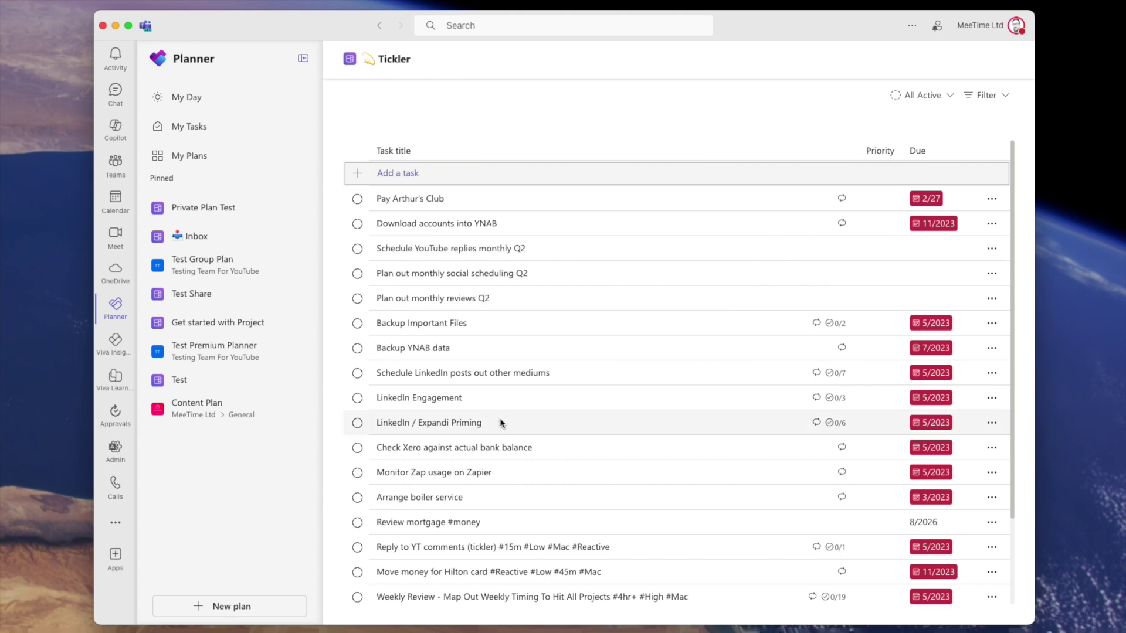
Look over the Tickler task list, then return to My Plans from the left sidebar
scroll(496, 402, down, 3)
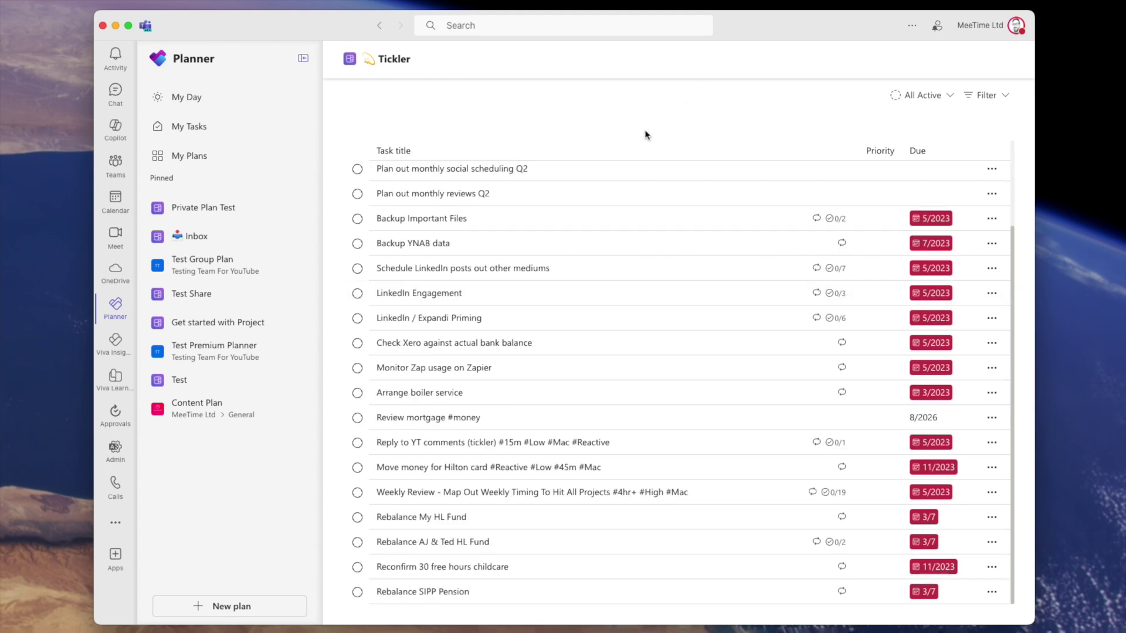
scroll(465, 370, up, 3)
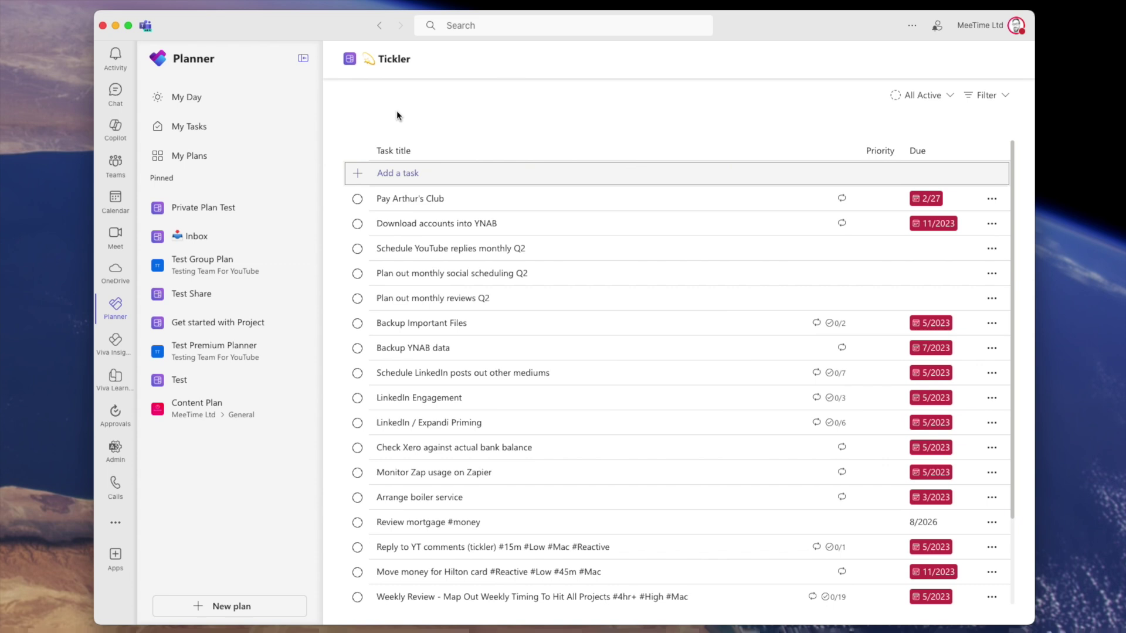
click(195, 157)
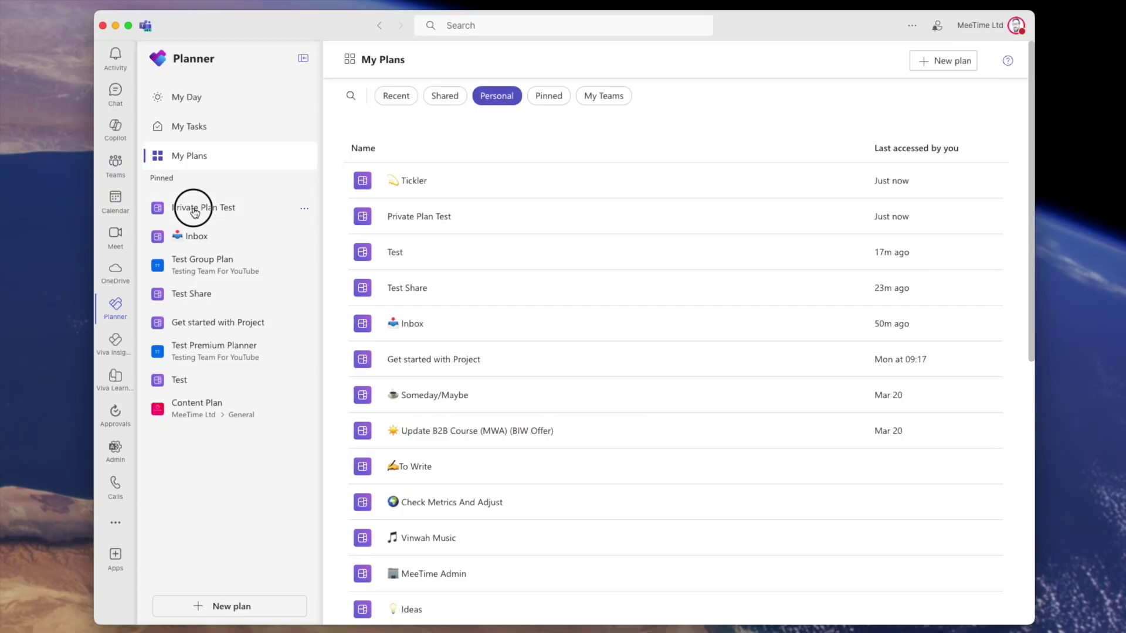
click(194, 210)
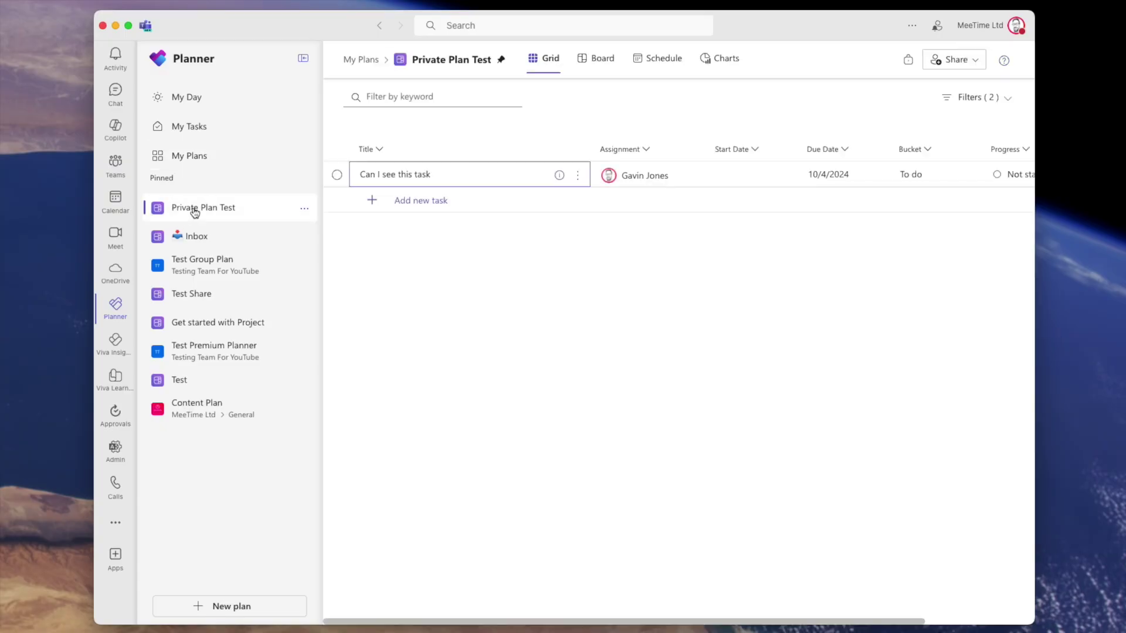
click(593, 65)
click(519, 250)
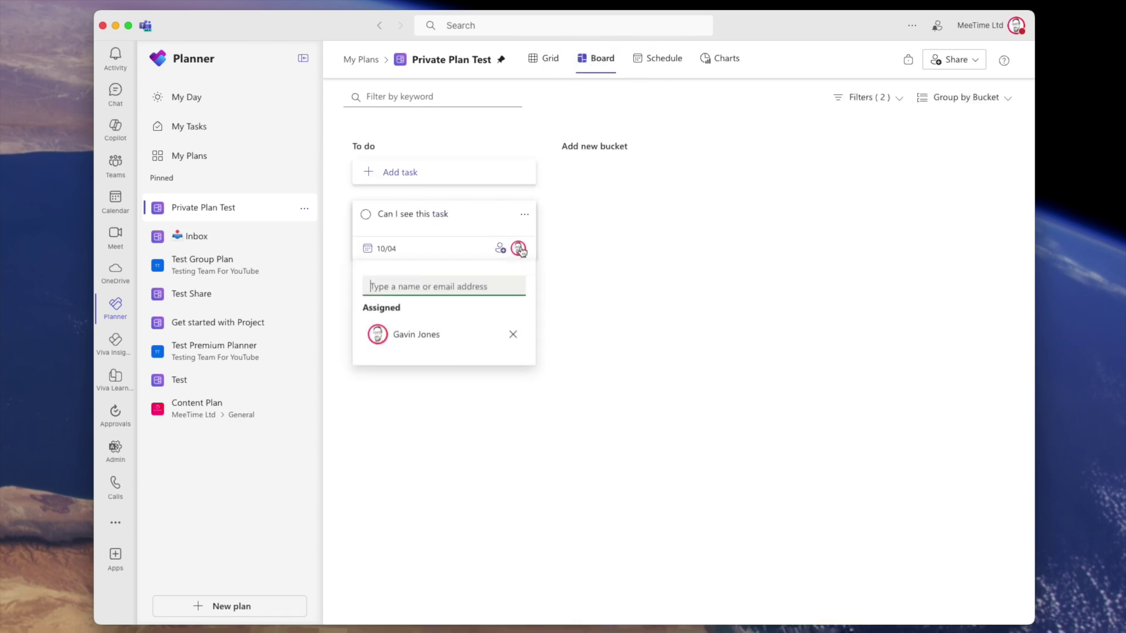
click(514, 335)
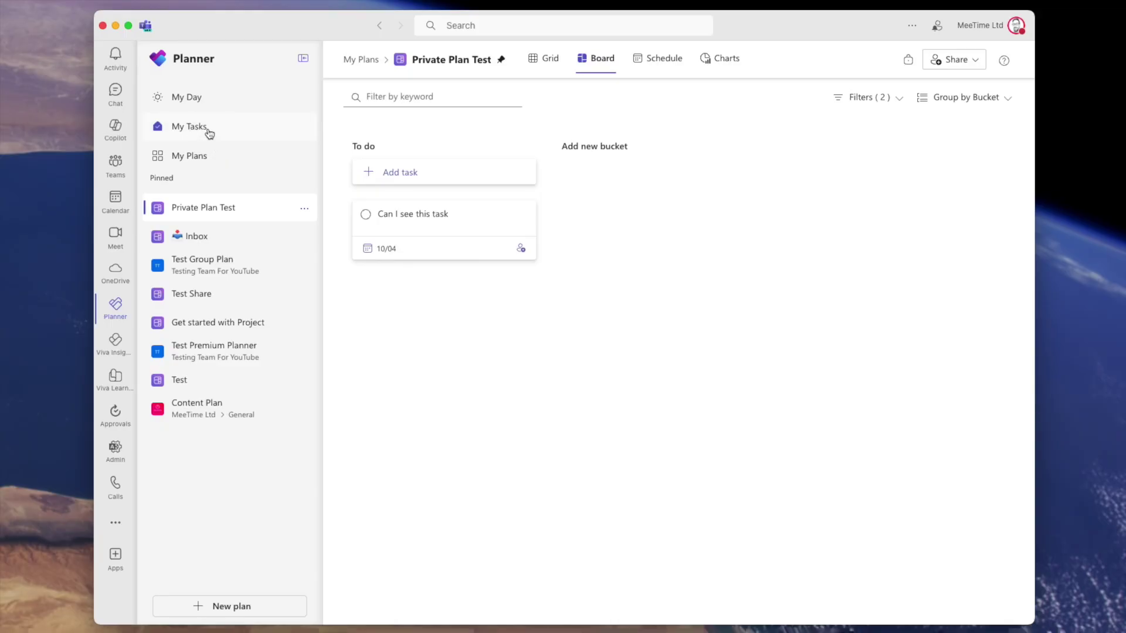
click(209, 132)
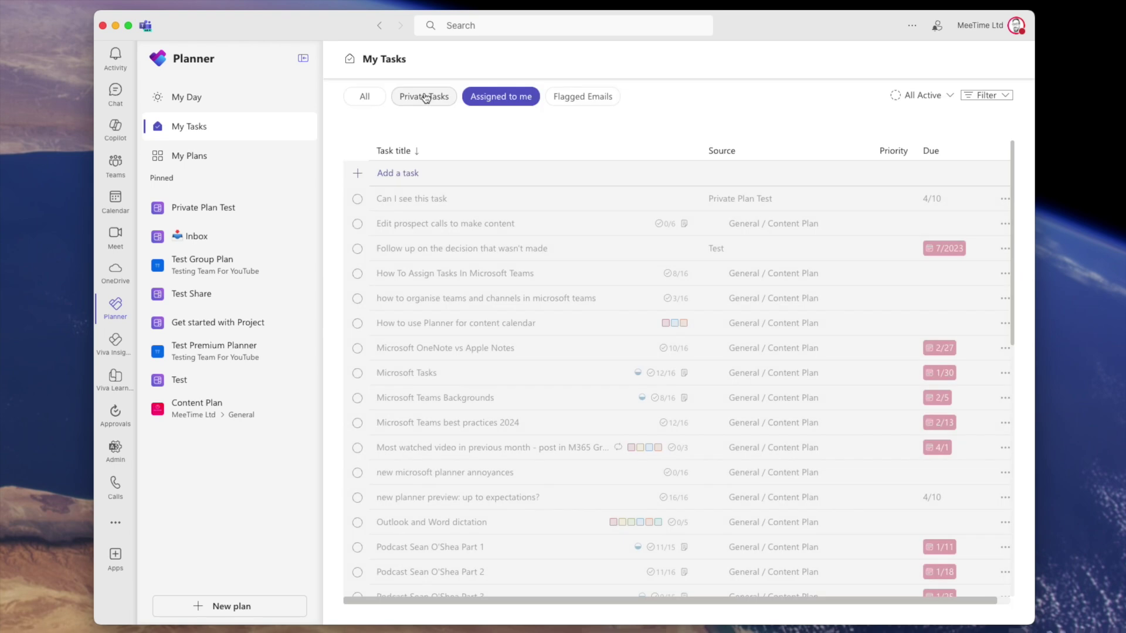
click(445, 100)
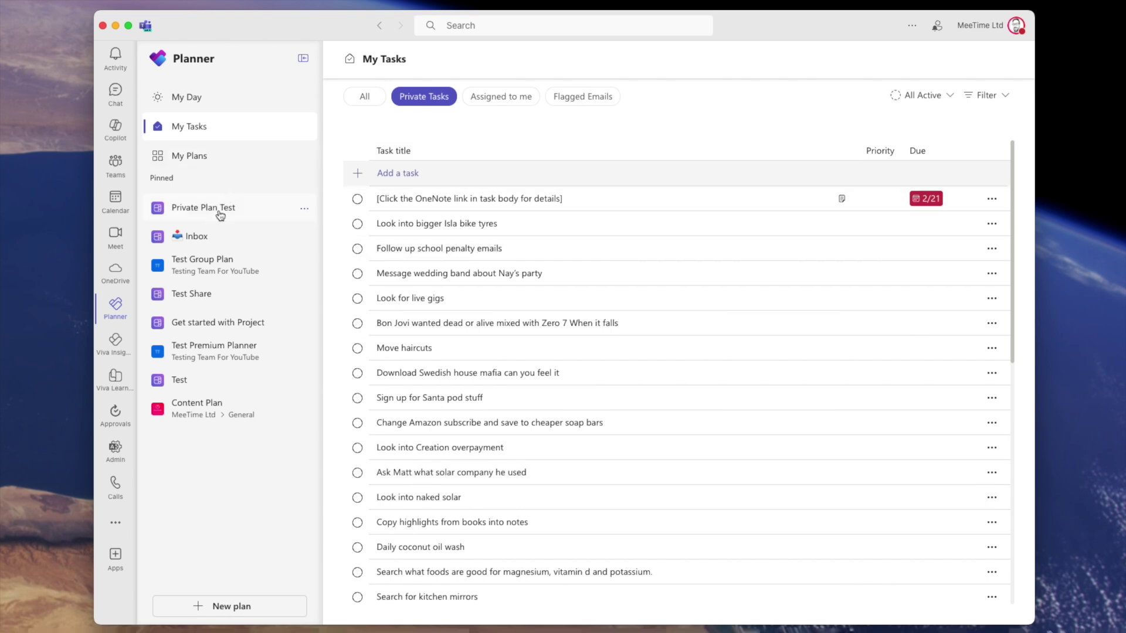
scroll(614, 302, down, 10)
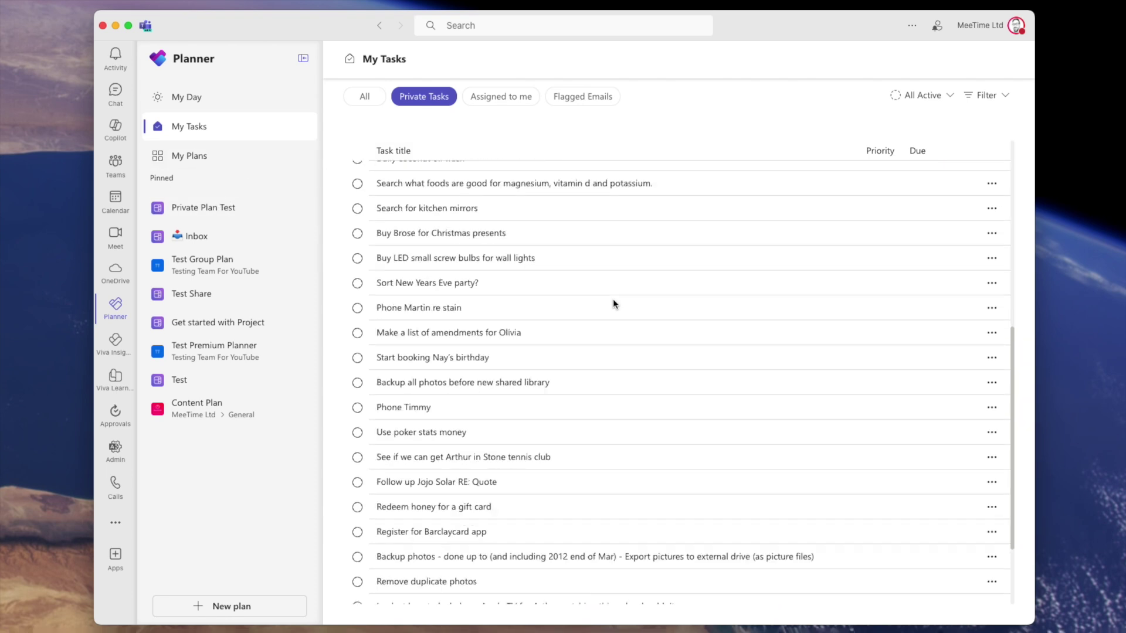
scroll(613, 298, up, 10)
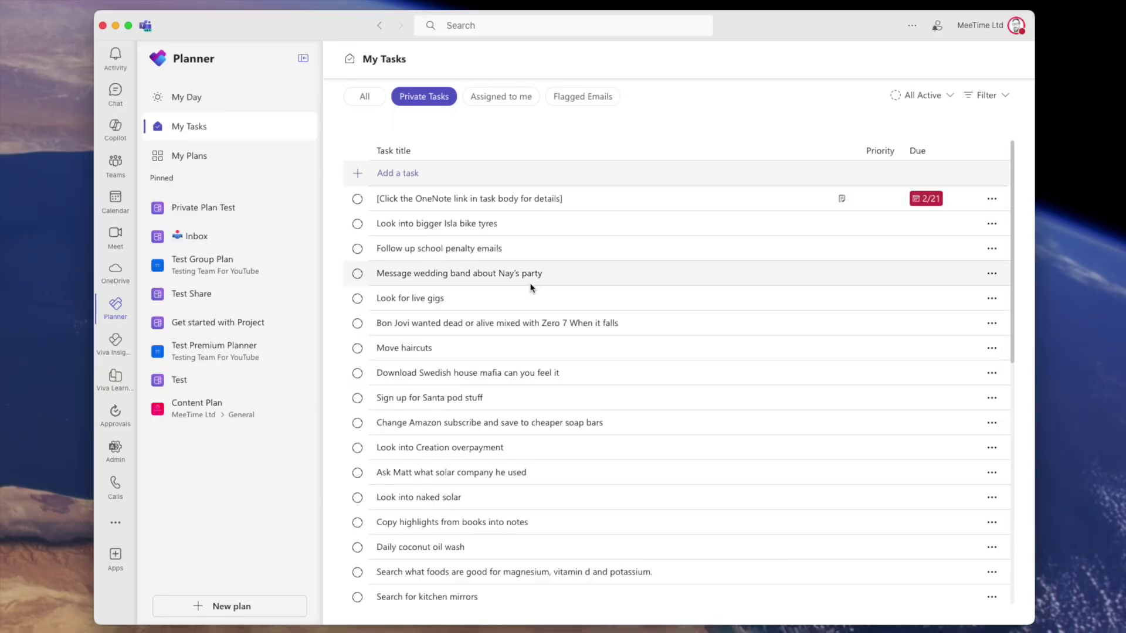
scroll(532, 287, down, 10)
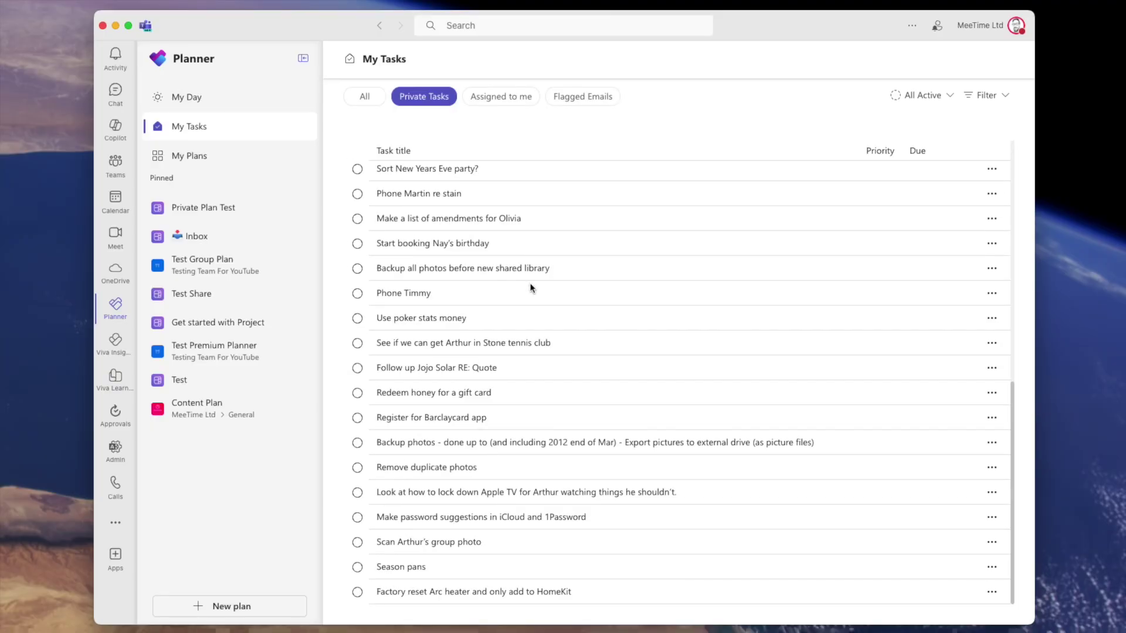
scroll(532, 287, up, 10)
click(214, 213)
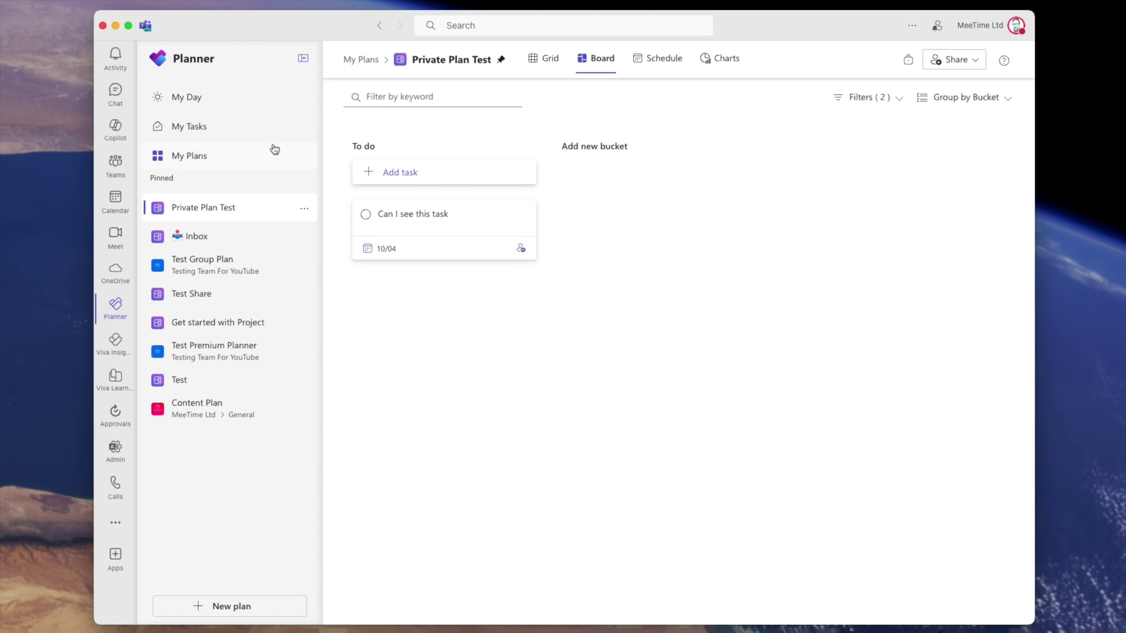
click(228, 130)
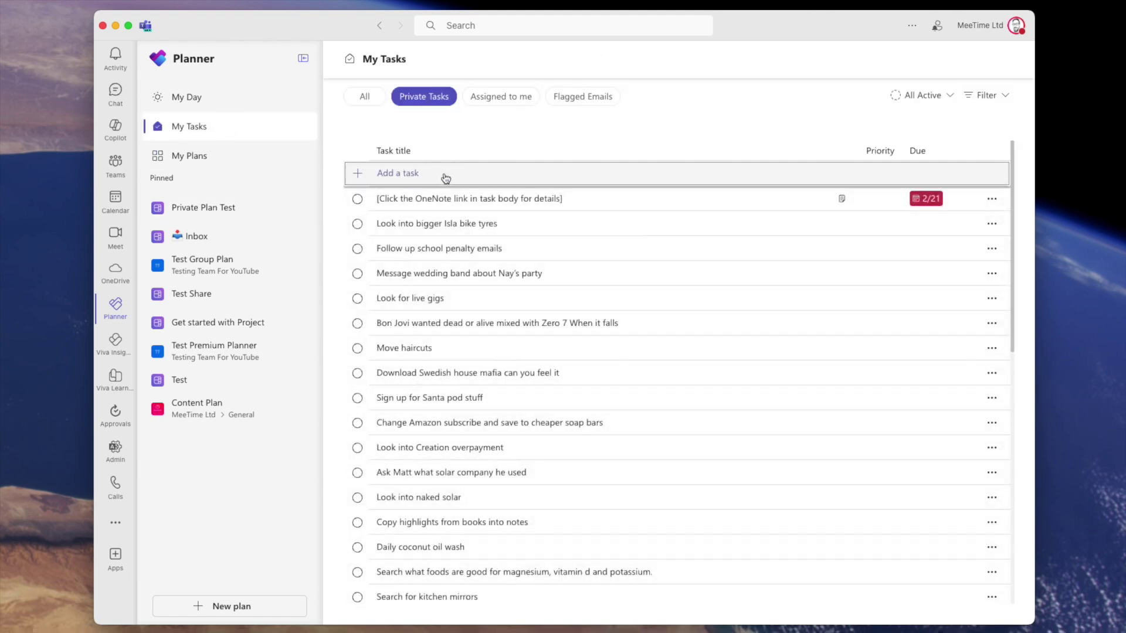
click(513, 99)
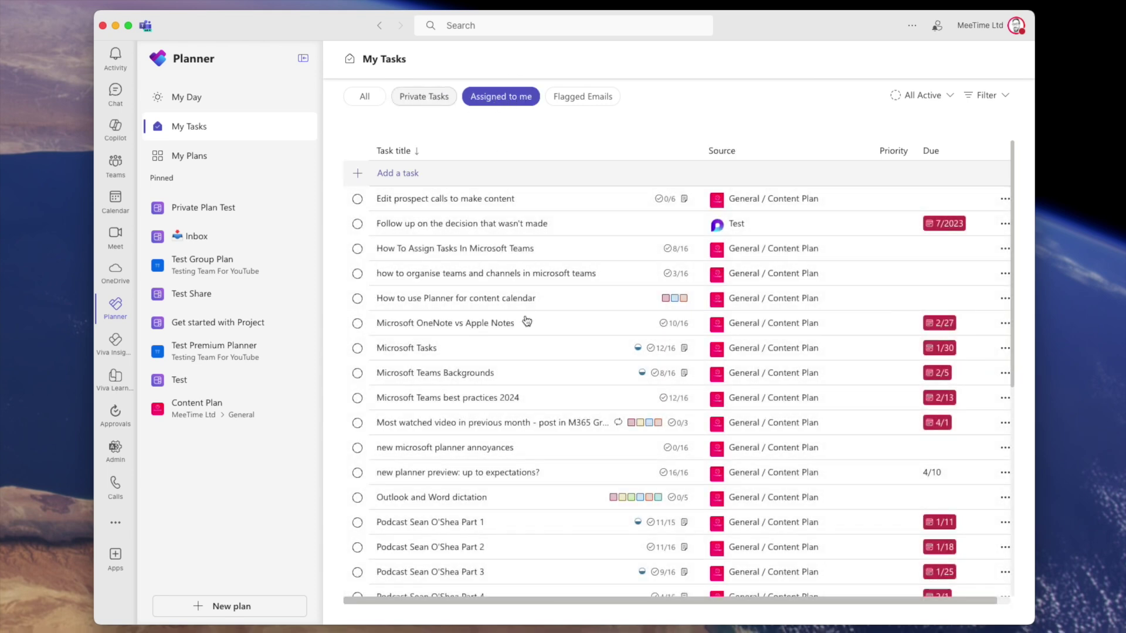
scroll(526, 321, down, 8)
scroll(527, 321, up, 8)
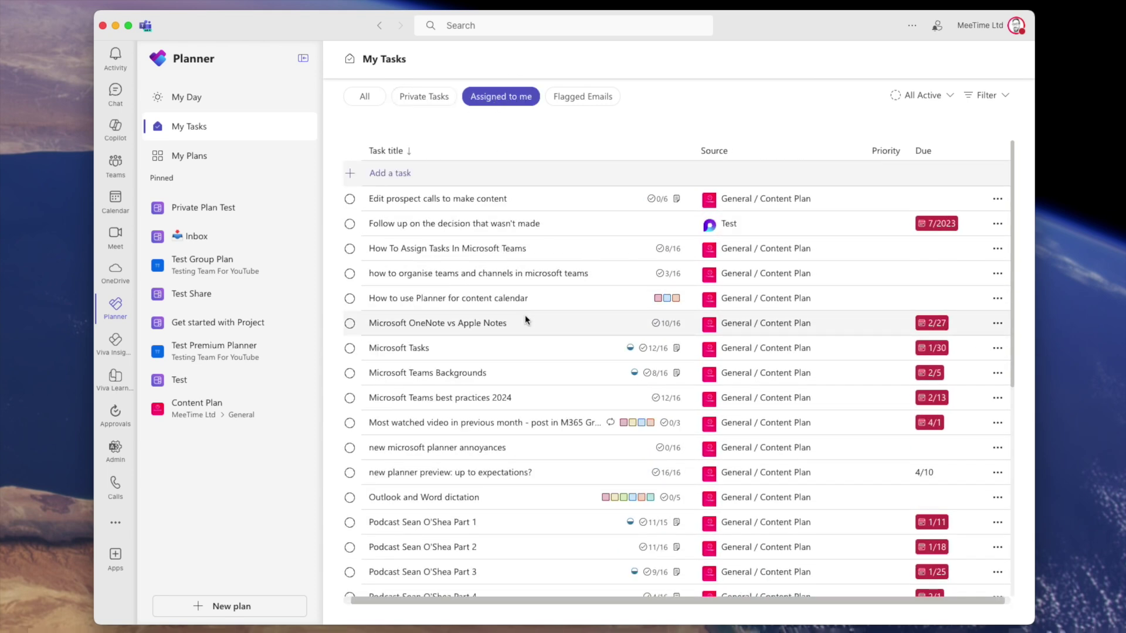
click(211, 209)
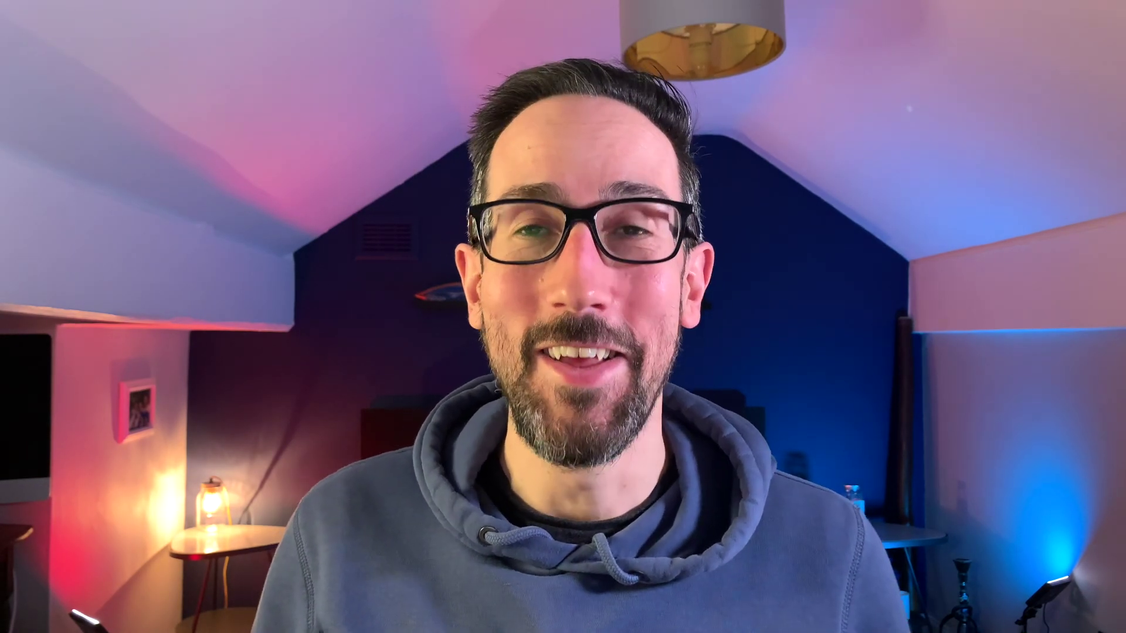
click(521, 251)
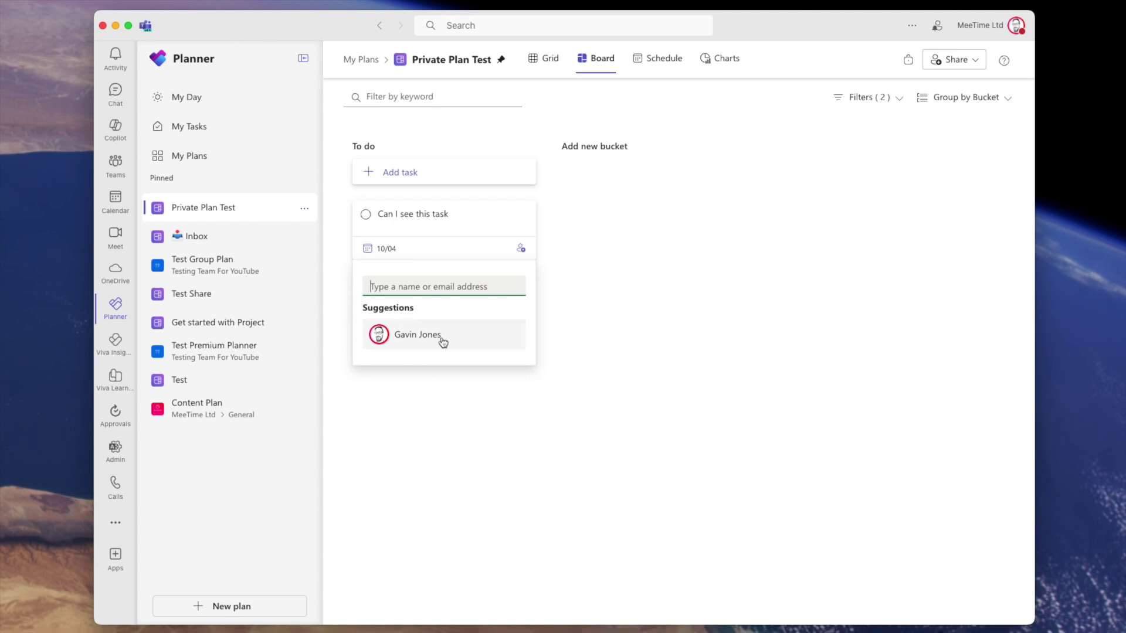
click(637, 300)
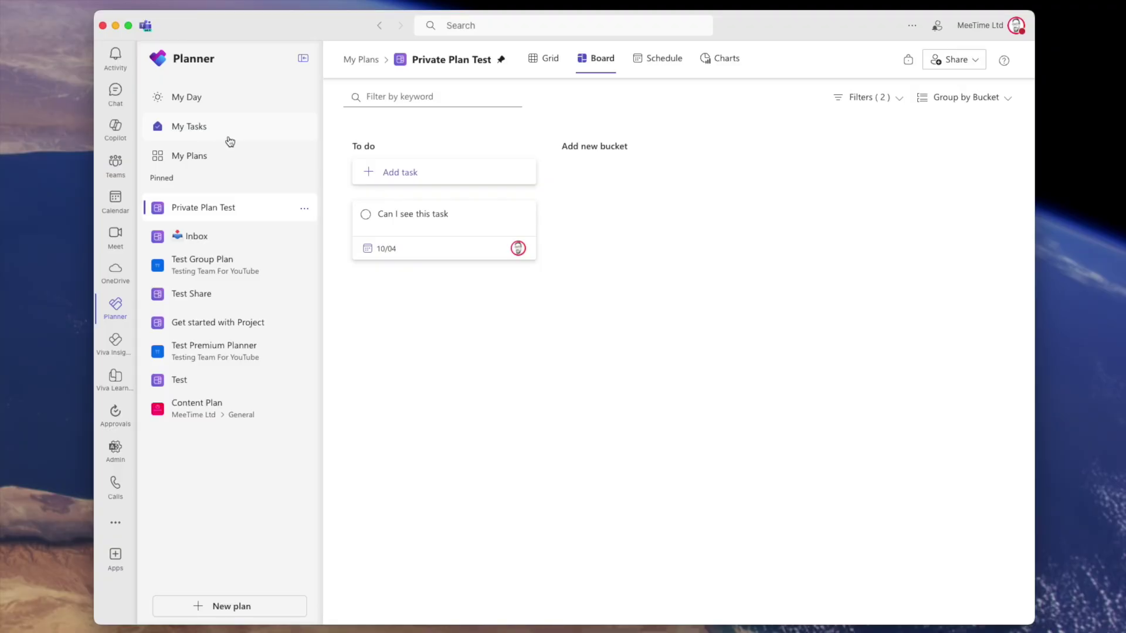
click(223, 129)
Open the Share dialog to invite members to Private Plan Test
click(970, 61)
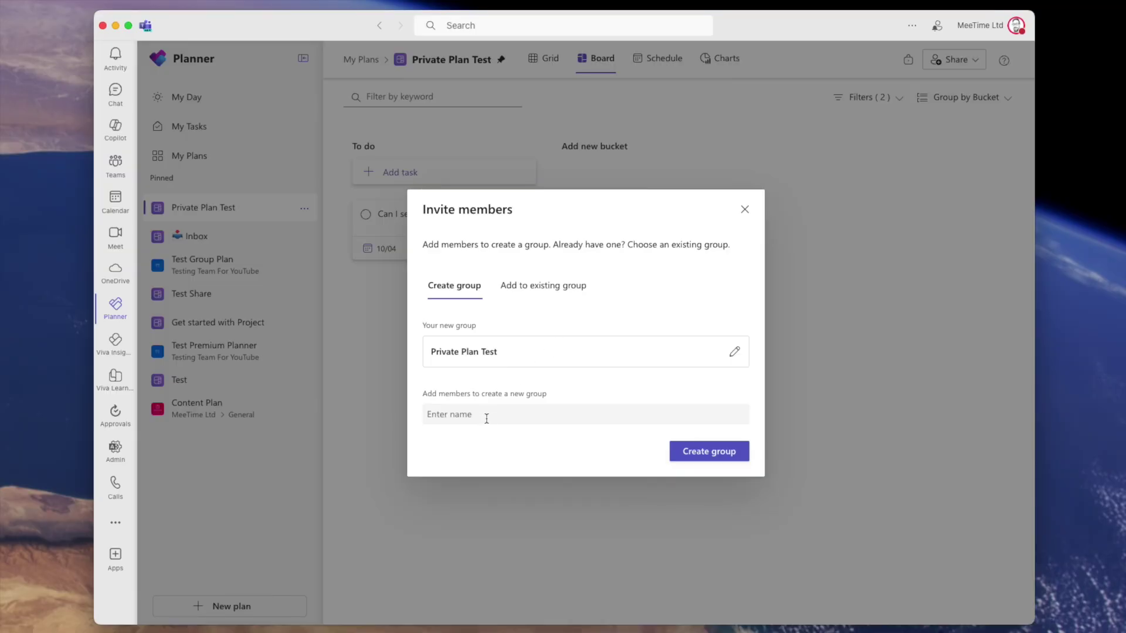
Switch to Add to existing group and list available groups like Marketing in Select Group
click(538, 286)
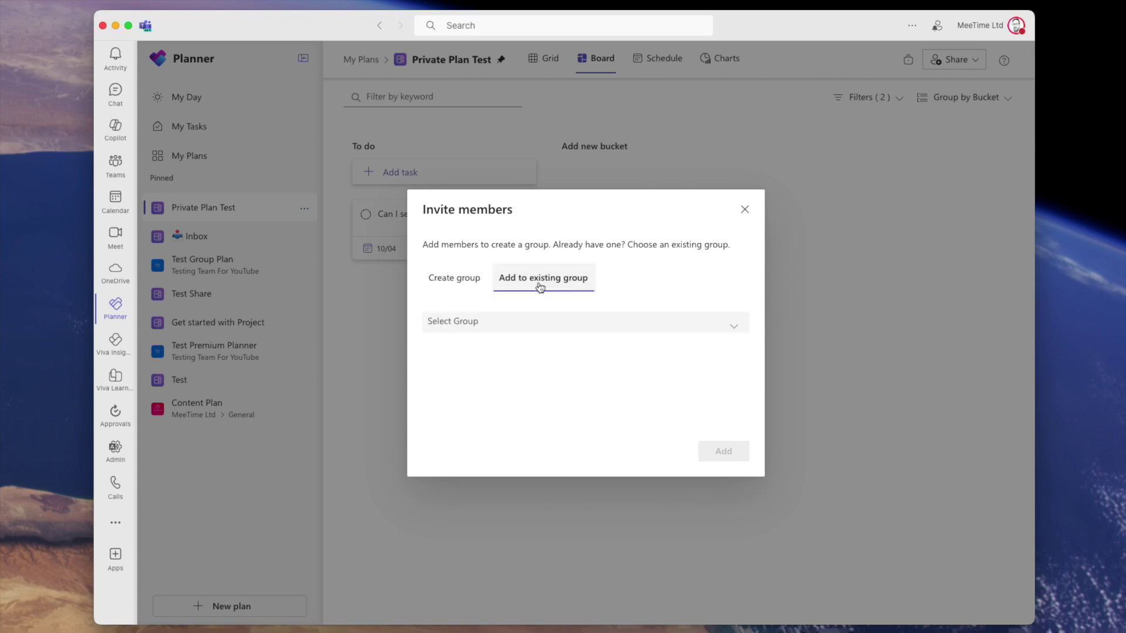
click(734, 326)
scroll(529, 426, down, 3)
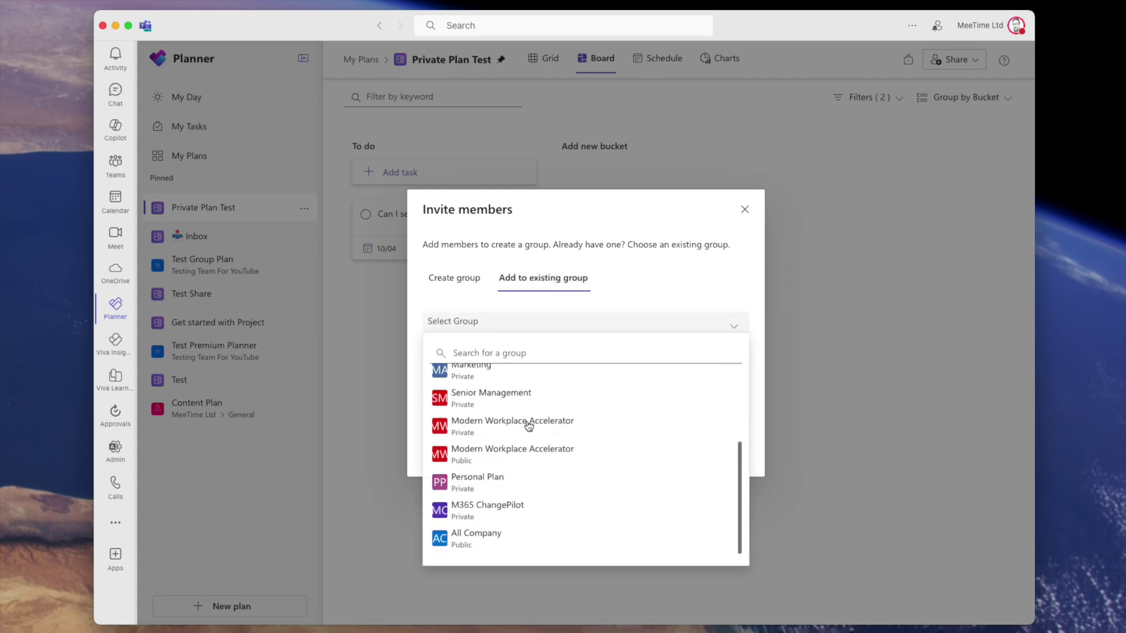
scroll(522, 470, up, 3)
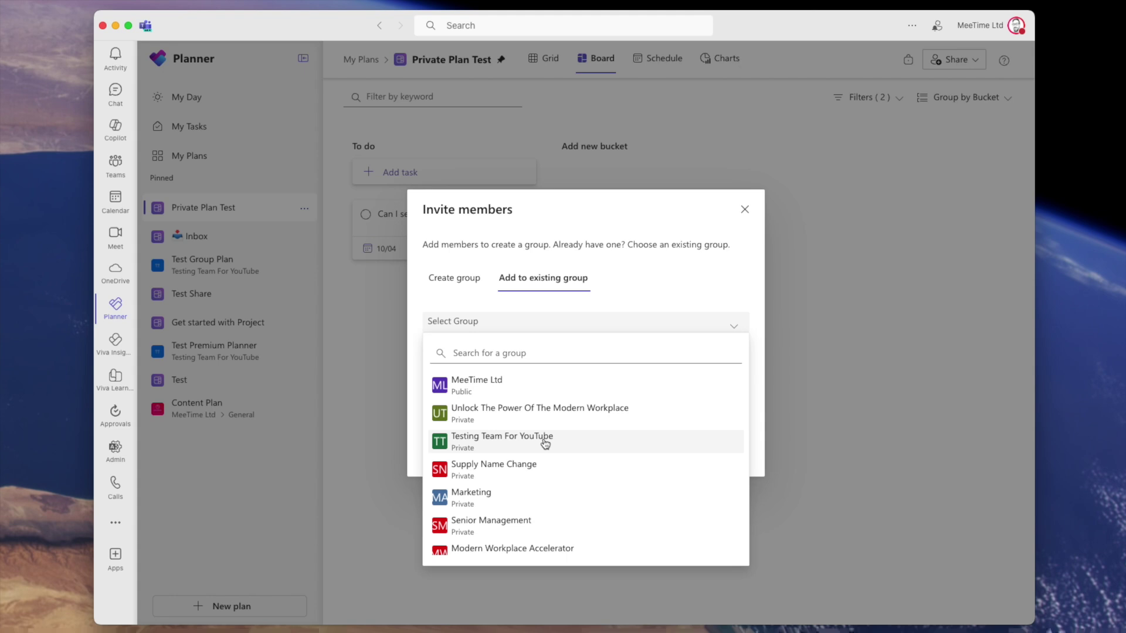